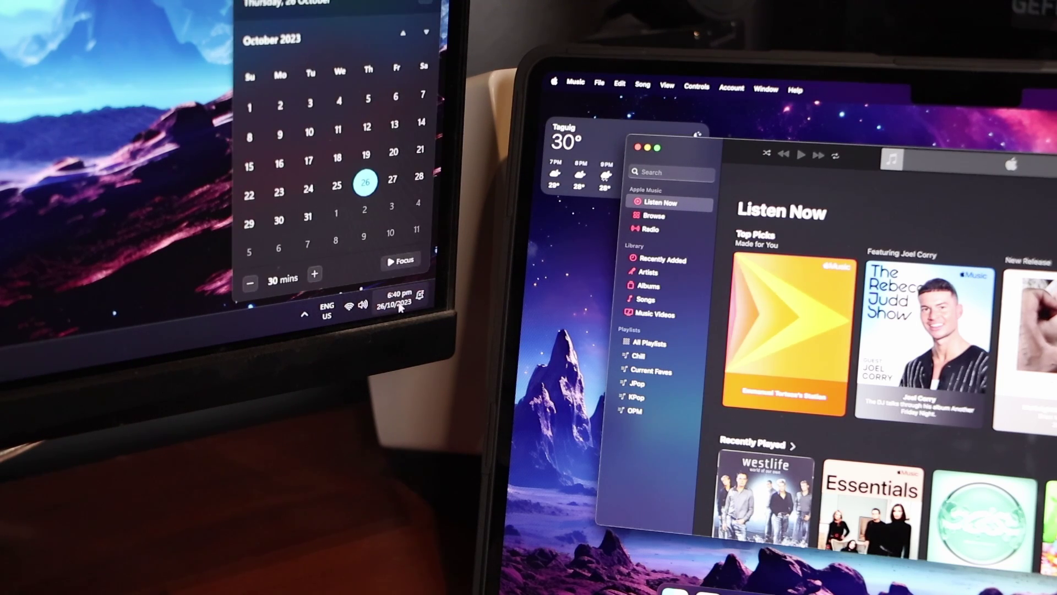
# Close the Windows calendar flyout, then minimise the Mac's Music window with the shared mouse
pyautogui.click(401, 307)
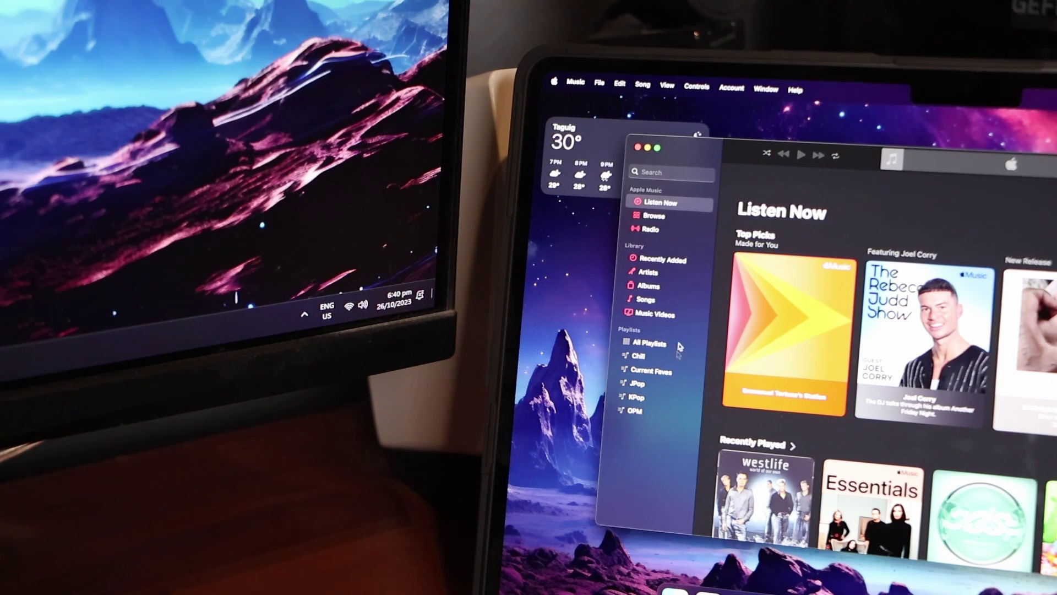
pyautogui.click(647, 149)
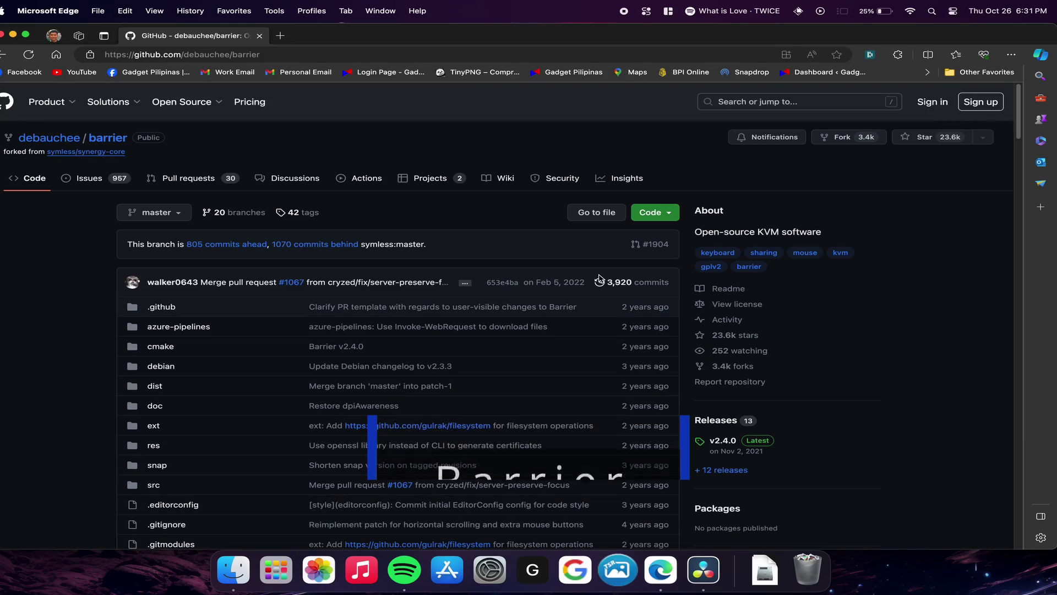
# Open the Windows and macOS releases from the debauchee/barrier README and view the v2.4.0 assets
pyautogui.scroll(-8, 601, 277)
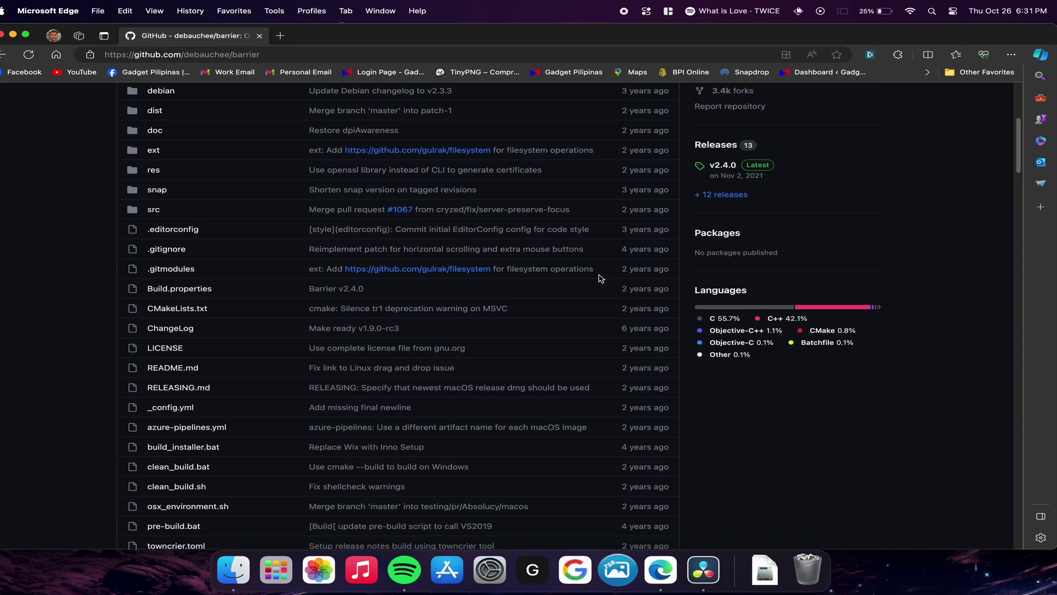
pyautogui.scroll(-5, 600, 277)
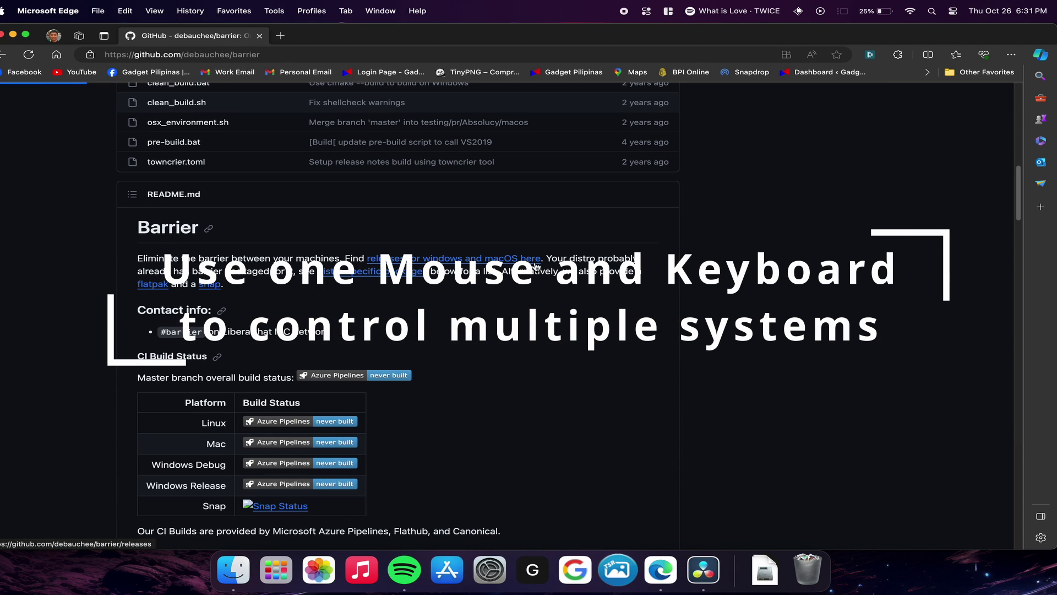
pyautogui.click(536, 266)
pyautogui.scroll(-1, 621, 283)
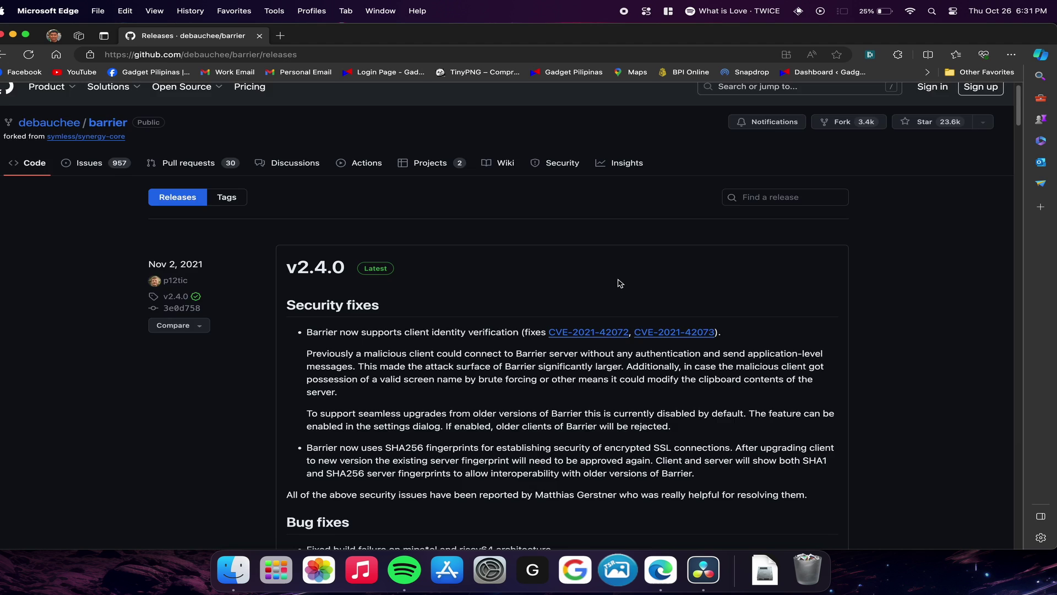
pyautogui.scroll(-15, 621, 283)
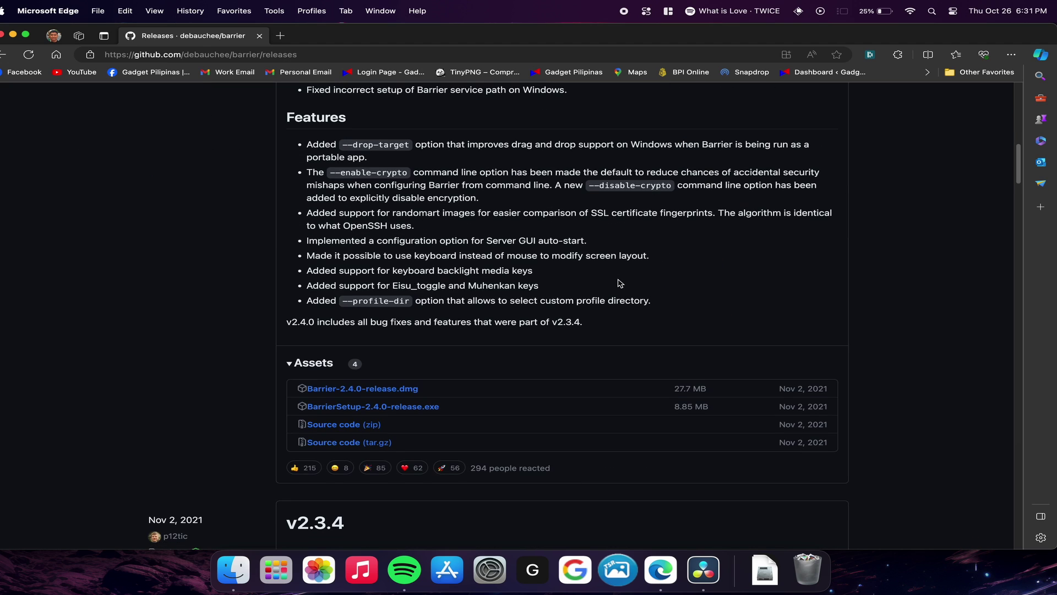
pyautogui.scroll(2, 620, 282)
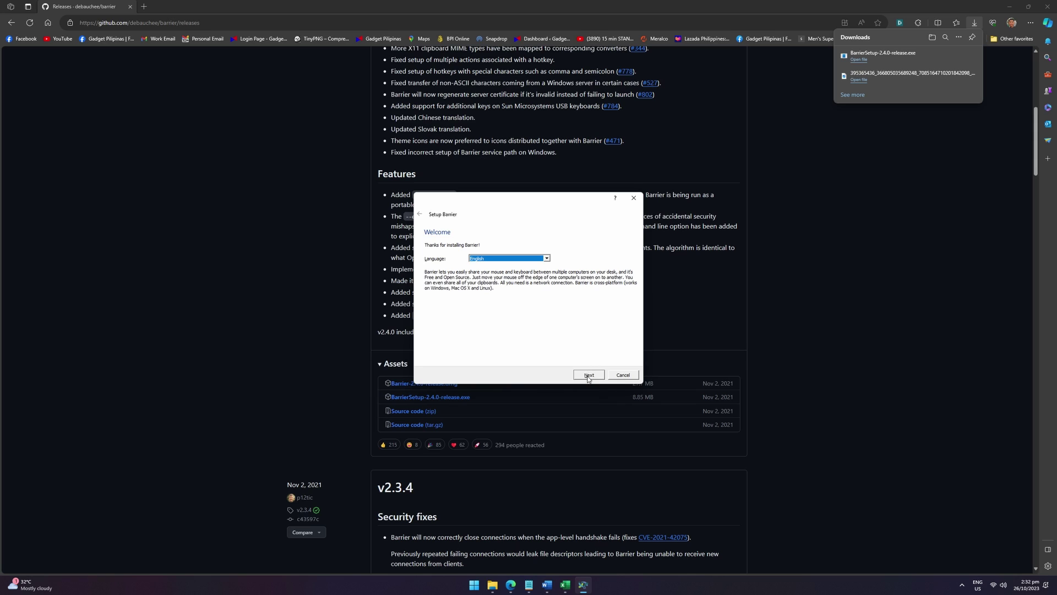
# Finish Barrier setup with this Windows PC as the server and allow it through the firewall
pyautogui.click(589, 375)
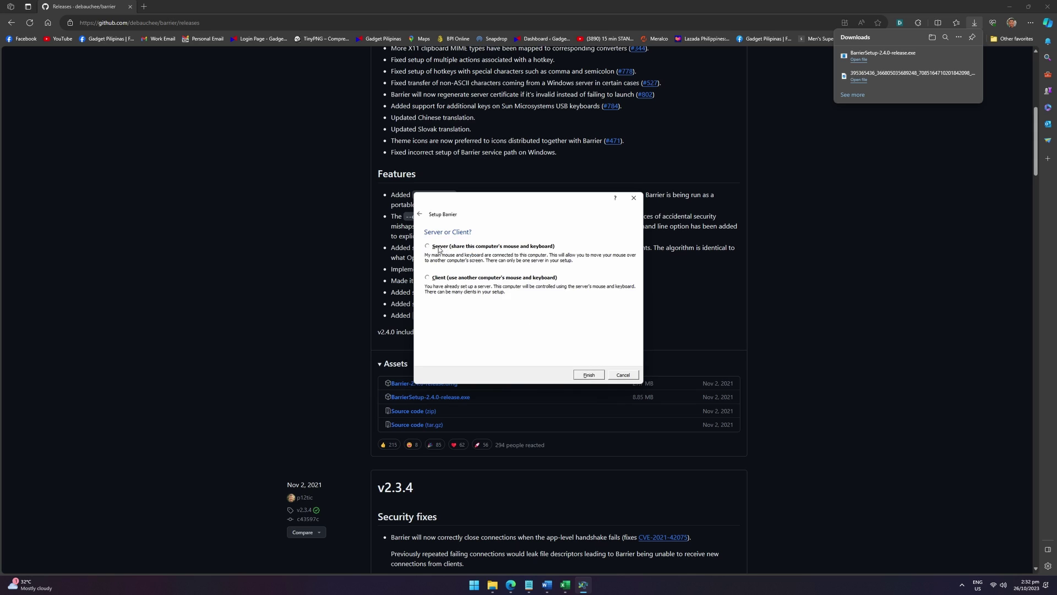
pyautogui.click(588, 377)
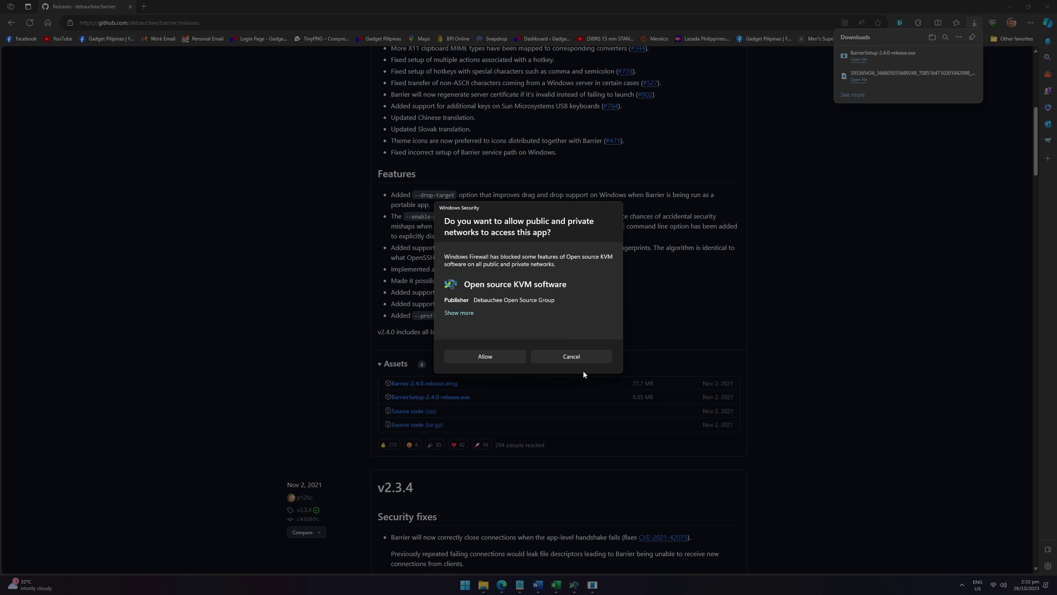
pyautogui.click(487, 356)
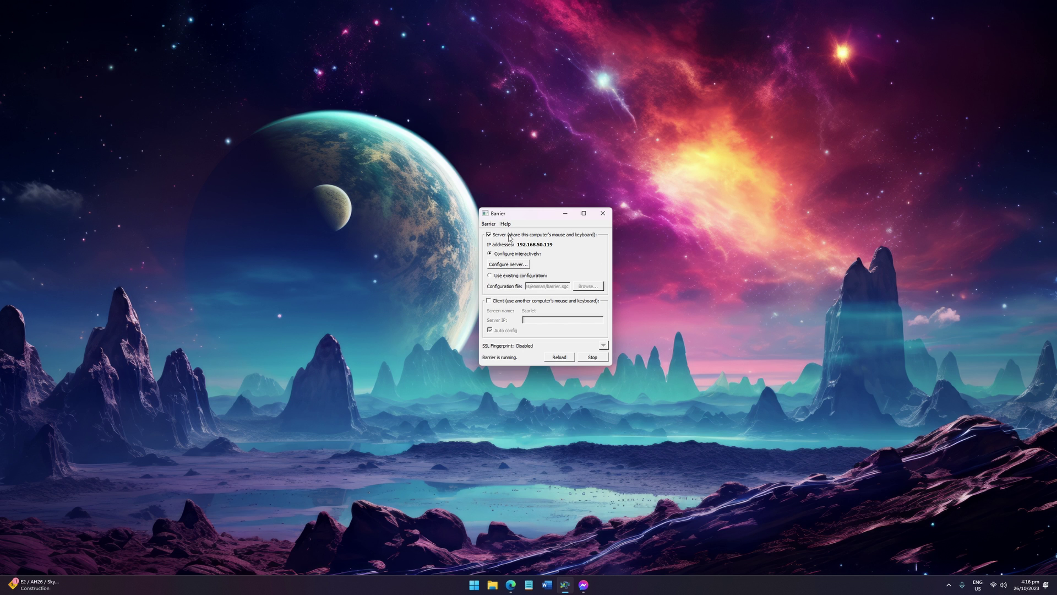
# Open Barrier's Change Settings dialog and confirm it with OK
pyautogui.click(490, 224)
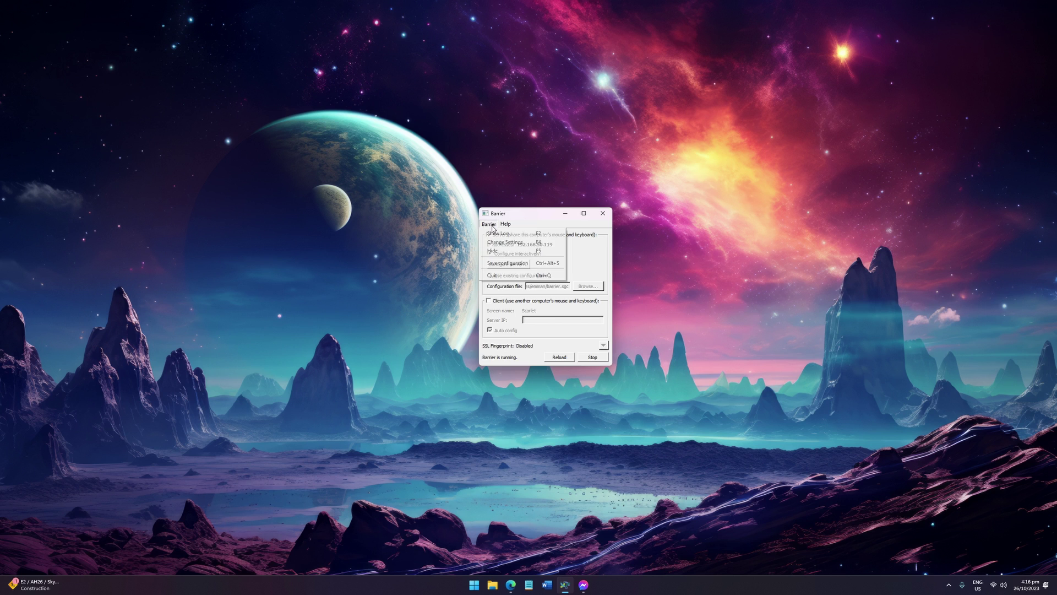
pyautogui.click(499, 242)
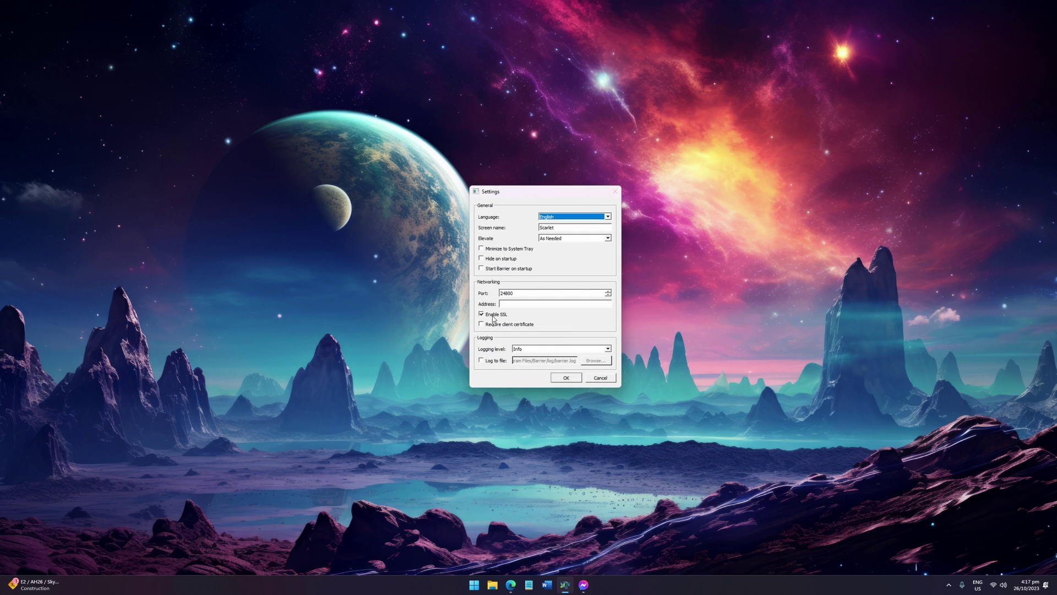
pyautogui.click(567, 378)
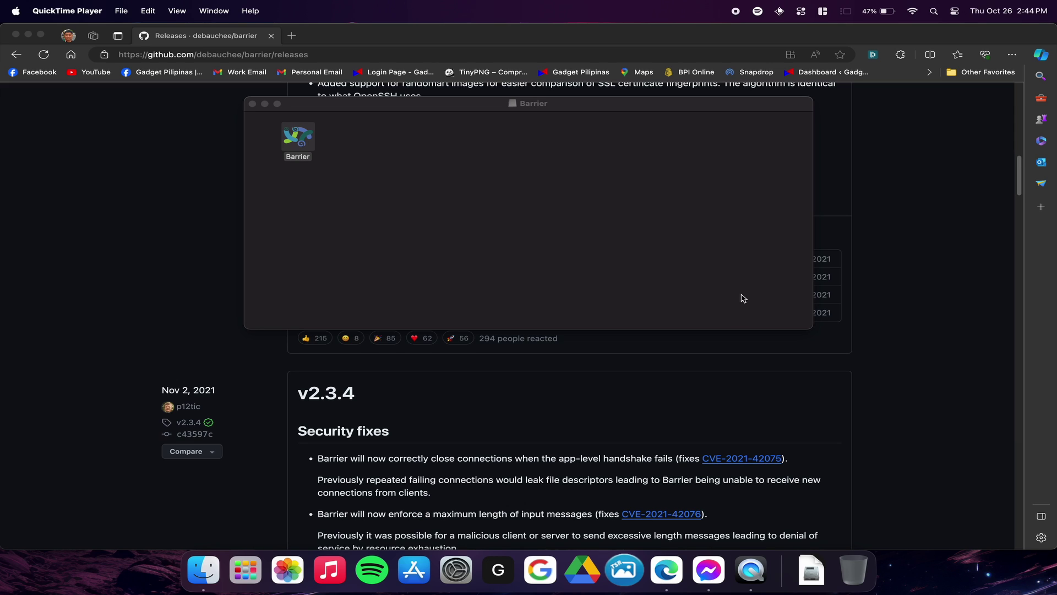
# Launch Barrier from the Mac disk image and complete setup with the Mac as client
pyautogui.doubleClick(302, 146)
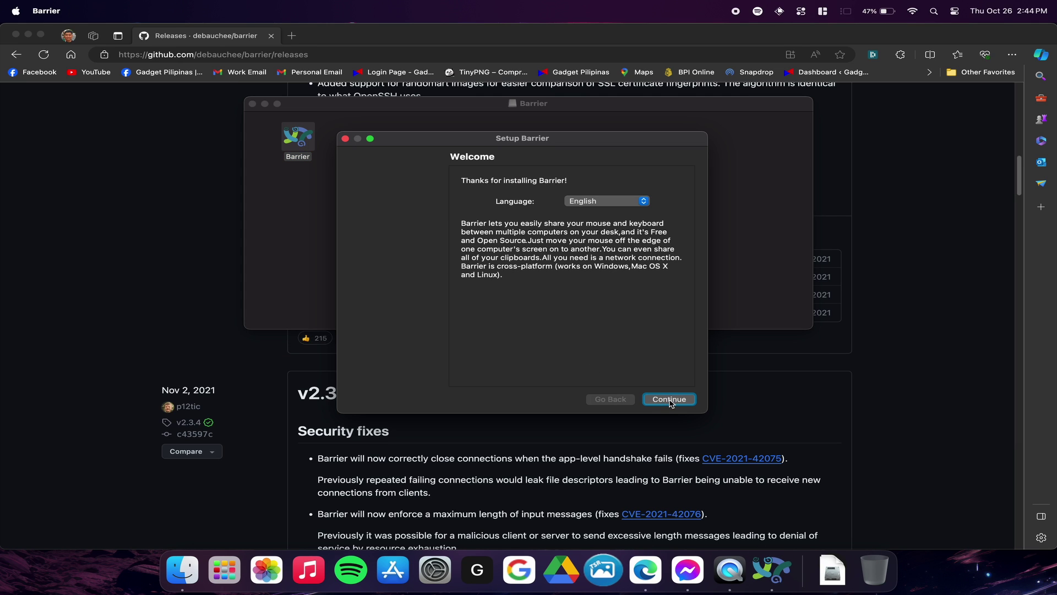
pyautogui.click(670, 400)
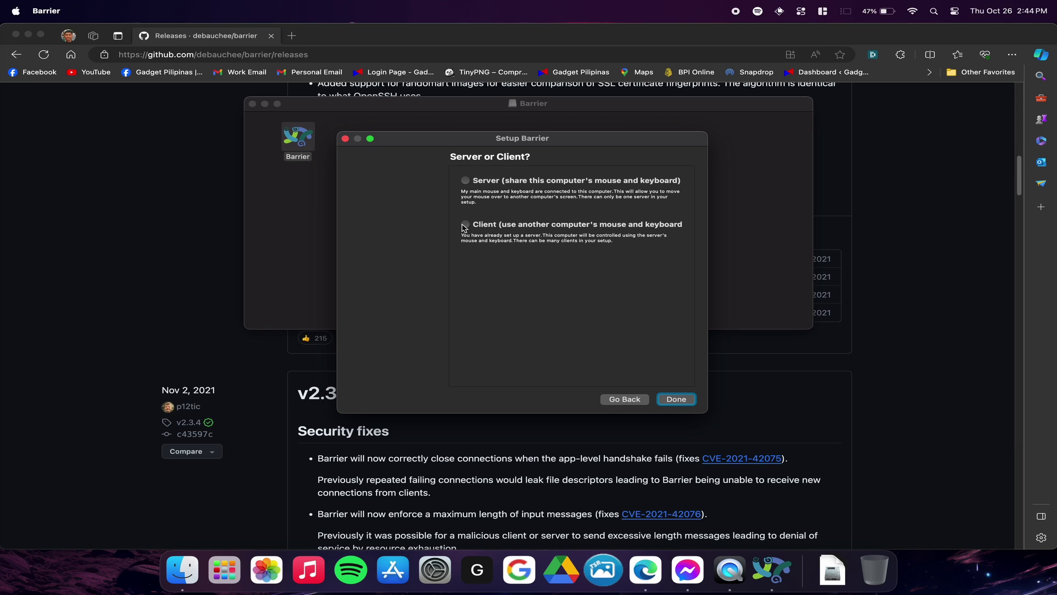
pyautogui.click(677, 399)
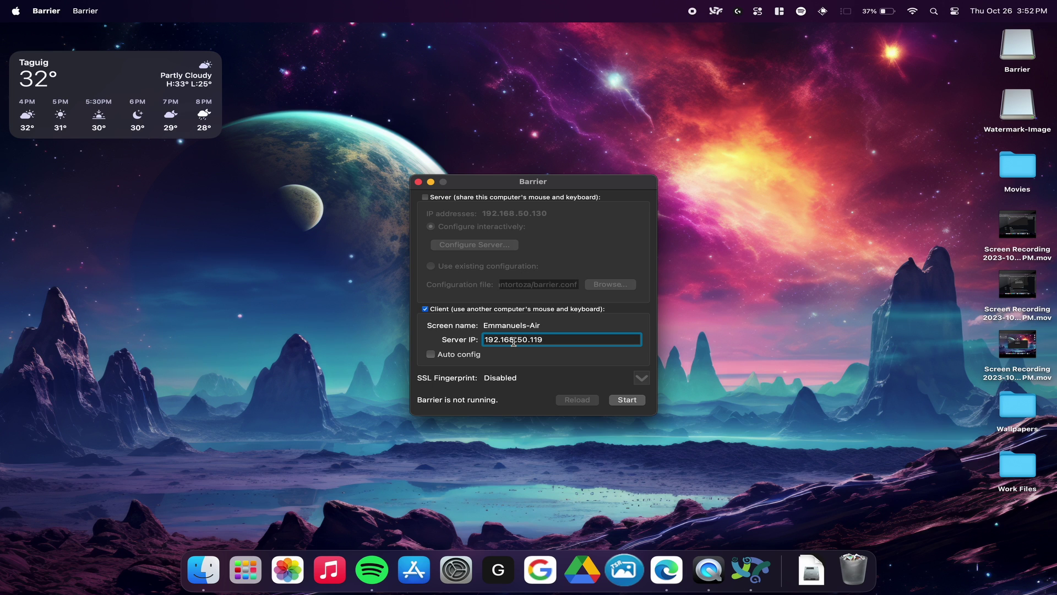
# Start the Mac client, place its screen right of the Windows screen, and open its settings
pyautogui.click(622, 402)
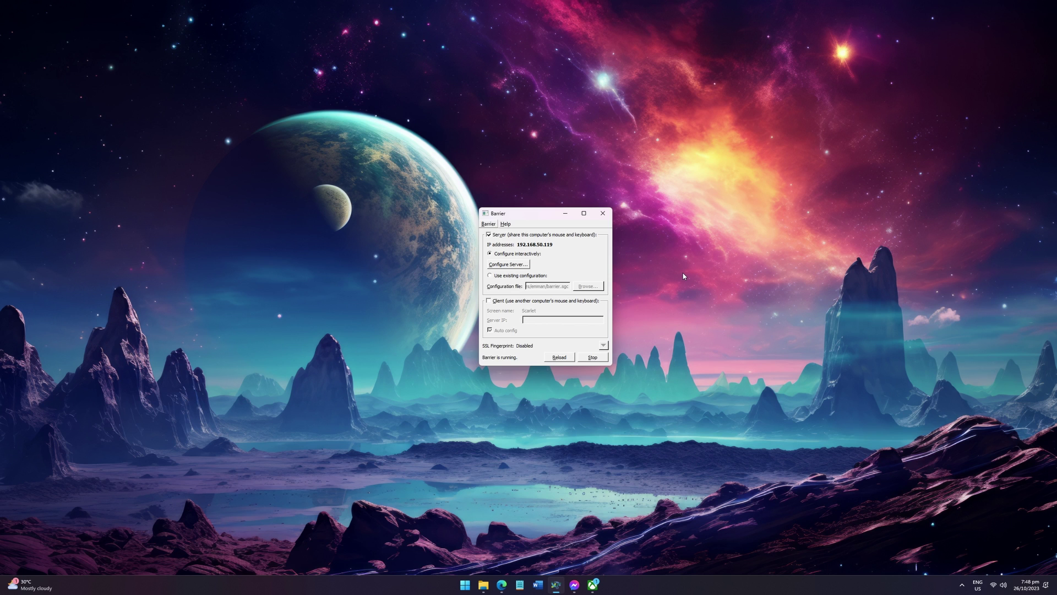
pyautogui.click(514, 264)
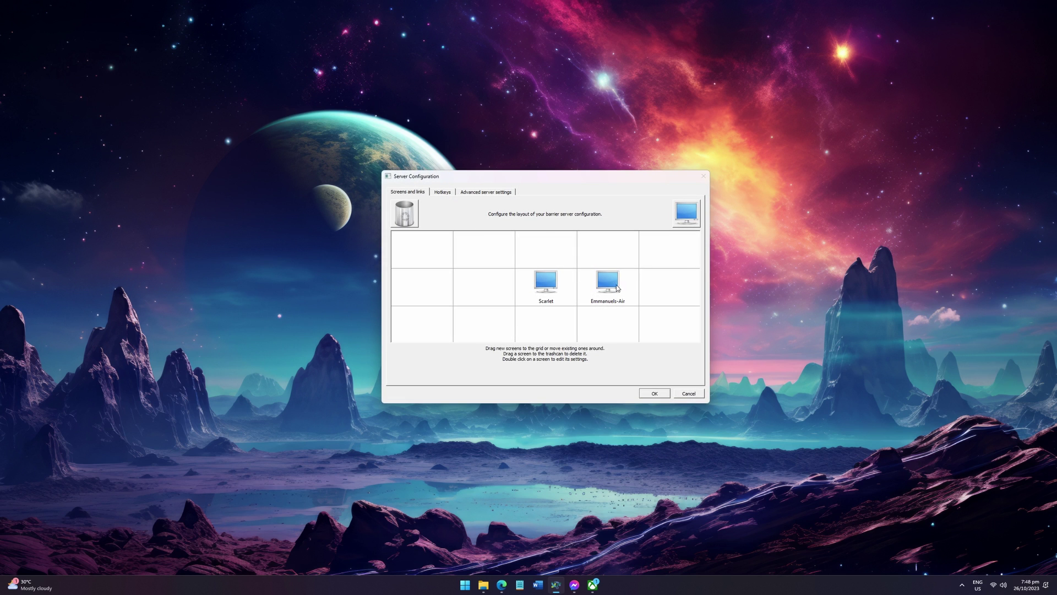
pyautogui.moveTo(617, 287); pyautogui.dragTo(548, 245)
pyautogui.click(548, 246)
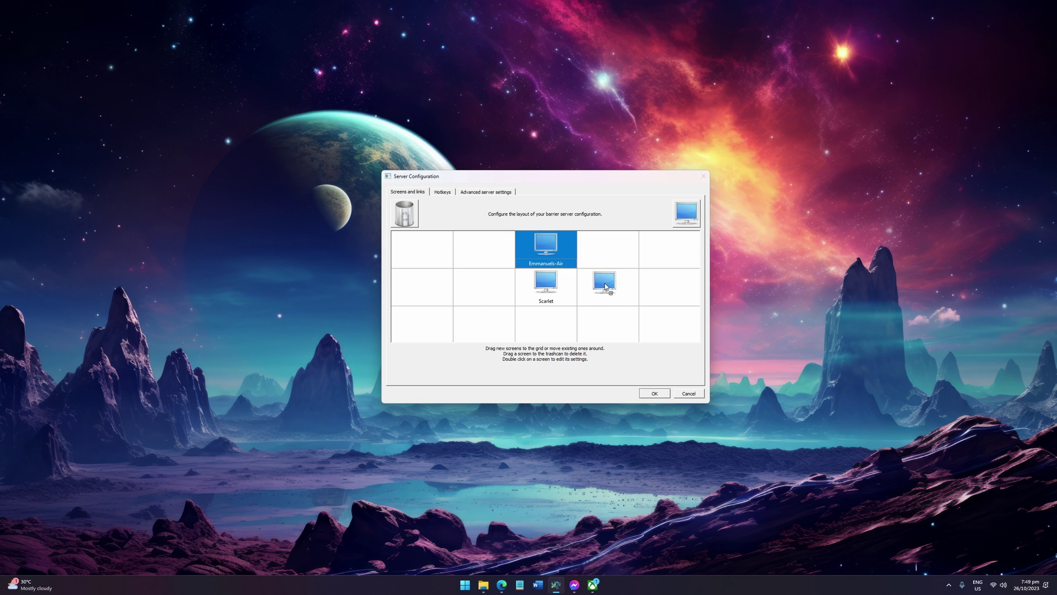
pyautogui.moveTo(606, 286)
pyautogui.mouseDown()
pyautogui.moveTo(545, 318)
pyautogui.moveTo(605, 288)
pyautogui.mouseUp()
pyautogui.doubleClick(598, 286)
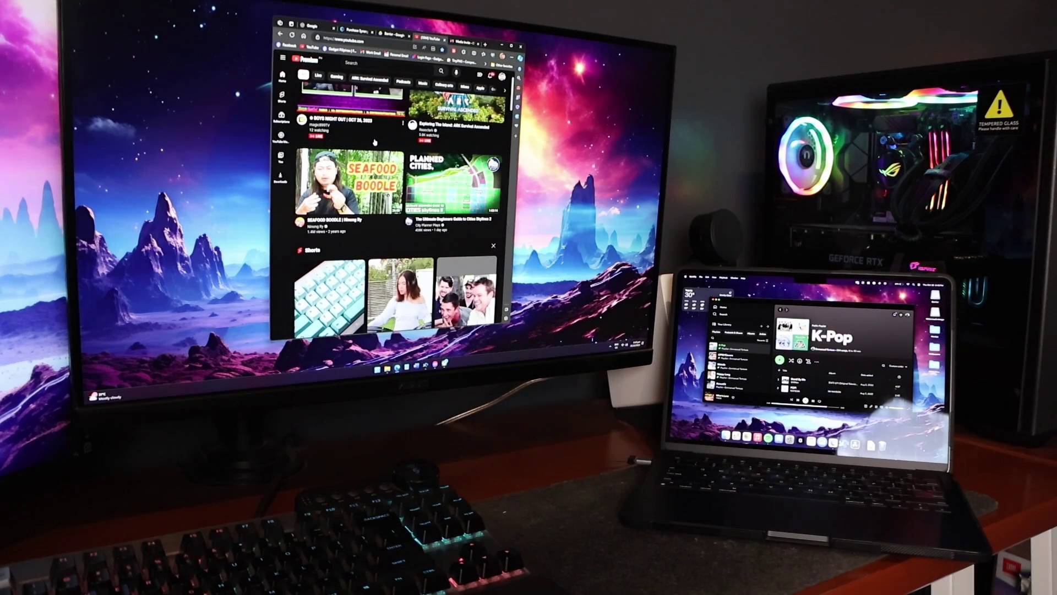
pyautogui.scroll(-10, 429, 175)
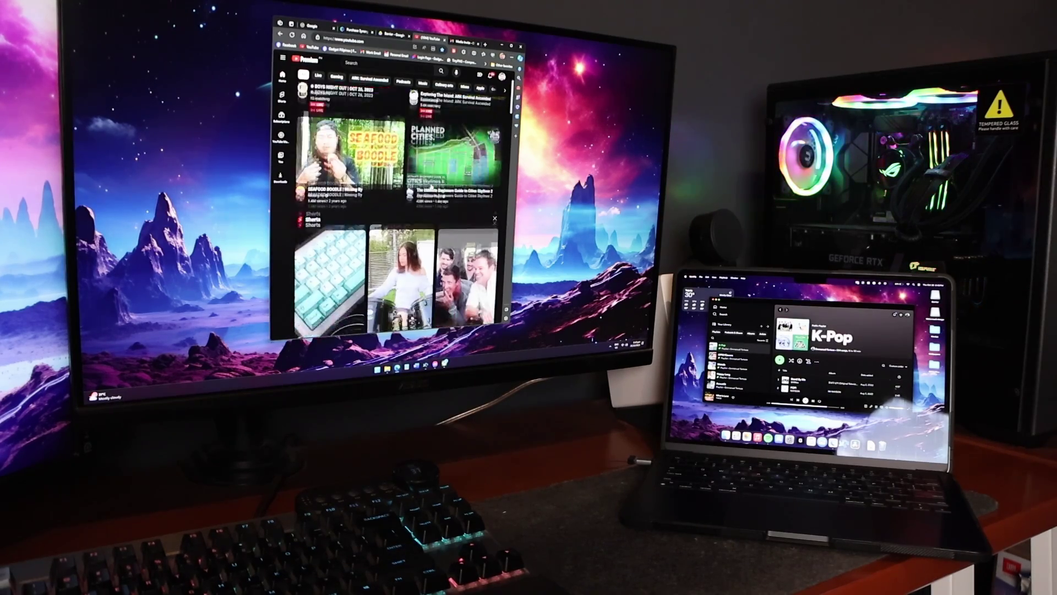
pyautogui.scroll(10, 428, 175)
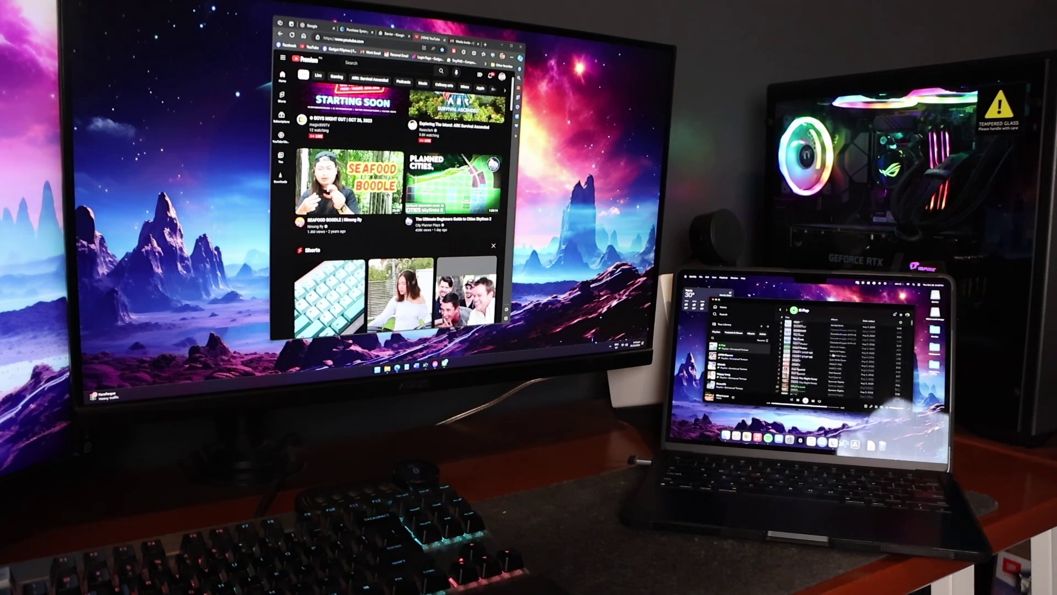
pyautogui.scroll(-6, 396, 209)
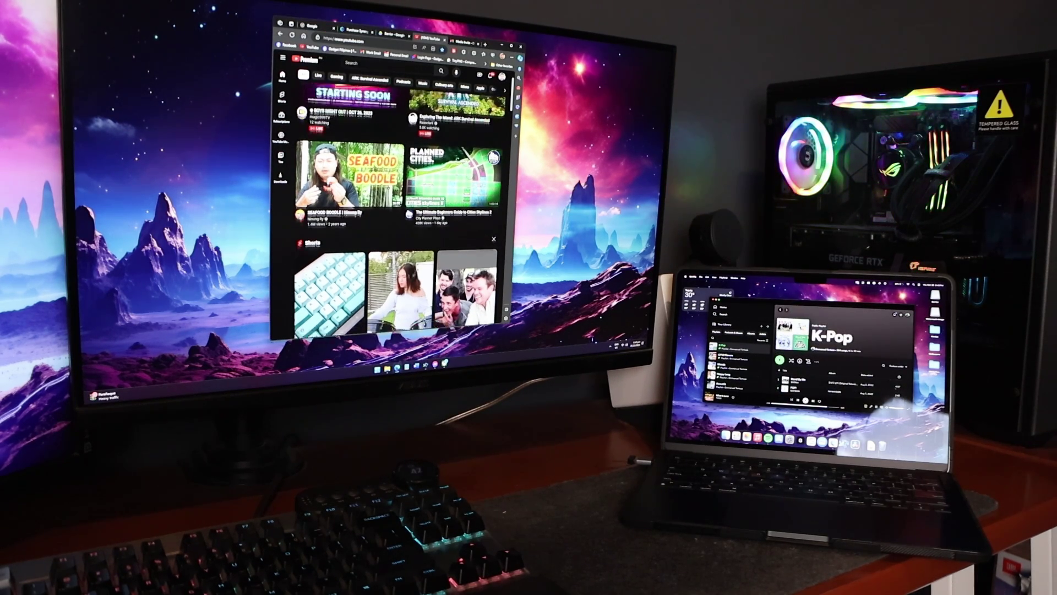
pyautogui.scroll(-10, 413, 110)
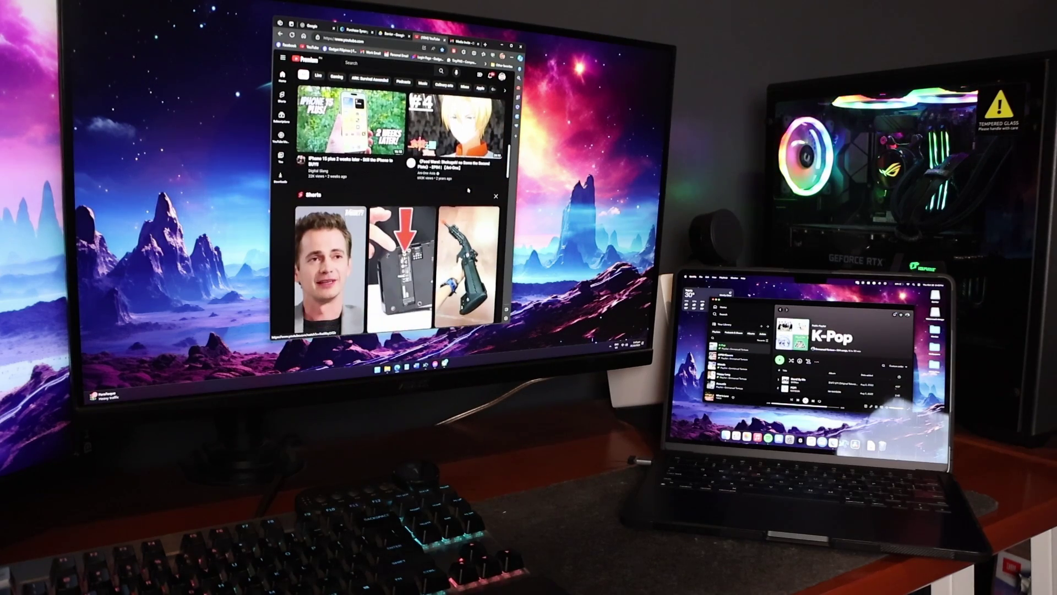
pyautogui.scroll(3, 468, 190)
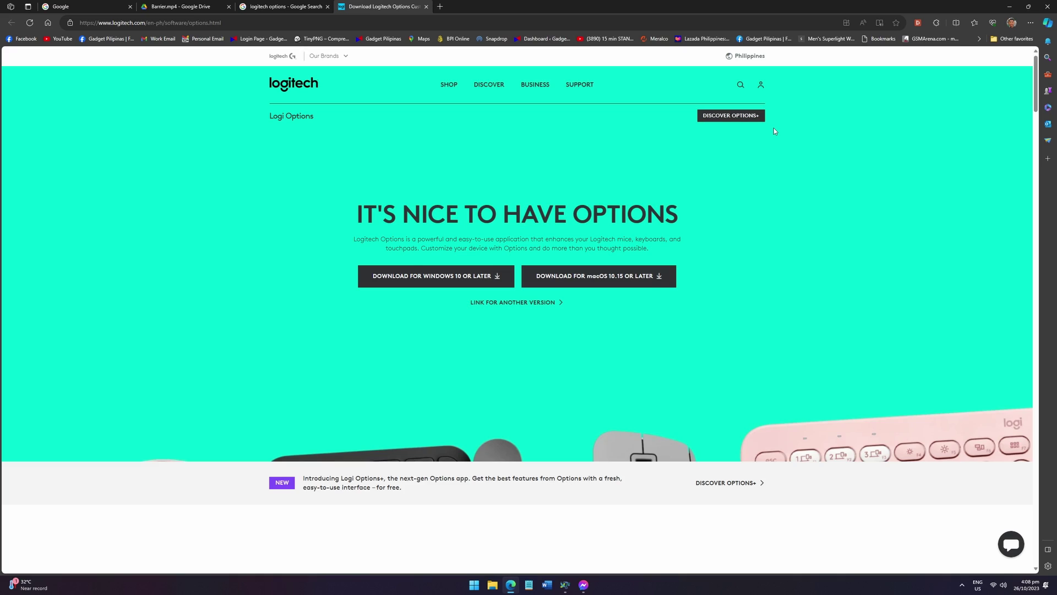
pyautogui.scroll(-8, 774, 131)
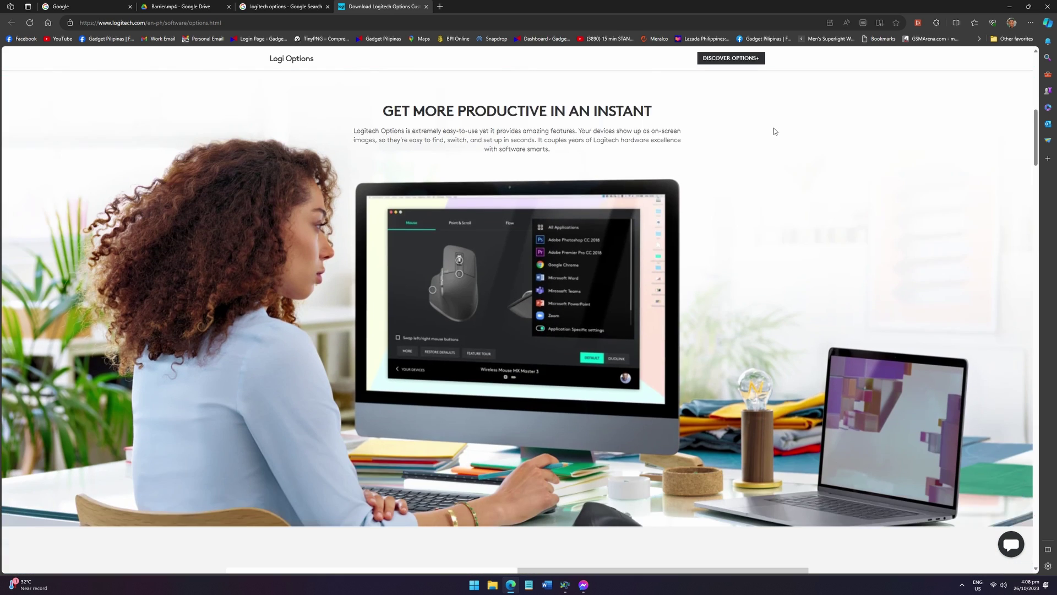
pyautogui.scroll(-8, 774, 131)
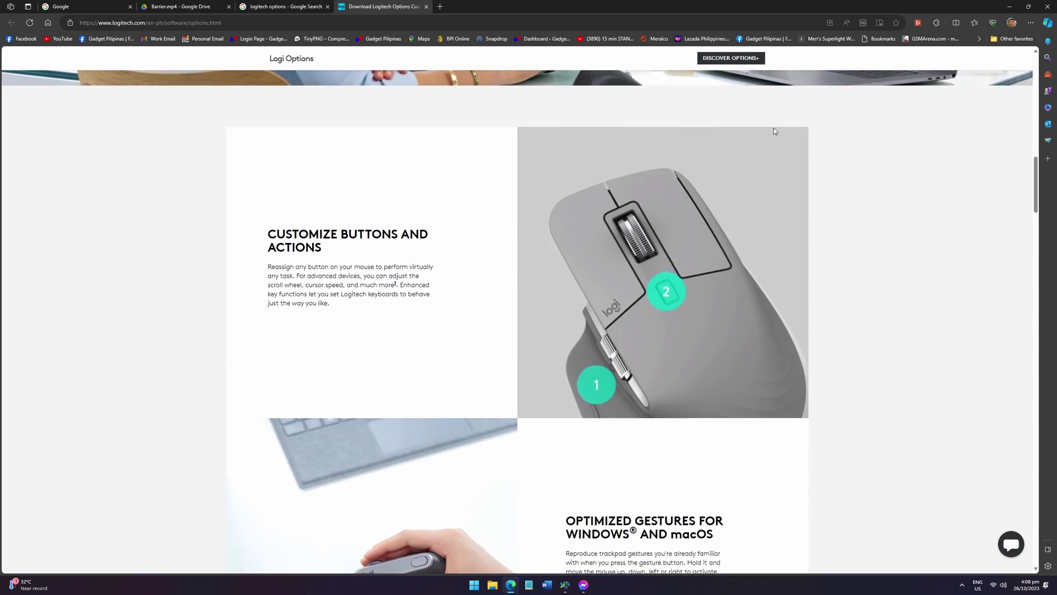
pyautogui.scroll(-10, 775, 131)
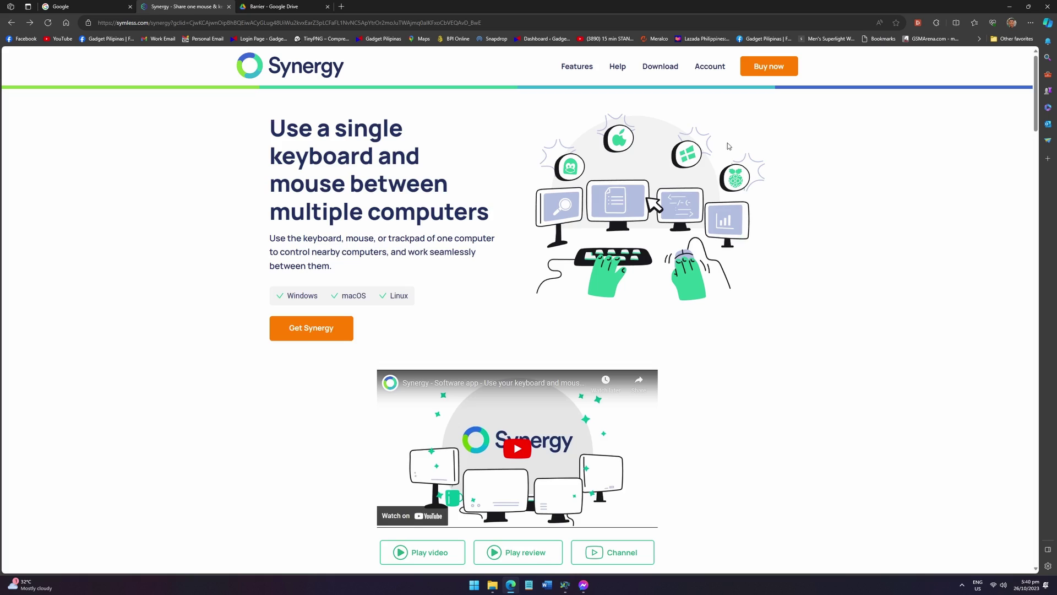
# Go to Synergy's Buy now page and view the $29, $59 and Business plans
pyautogui.scroll(-15, 728, 146)
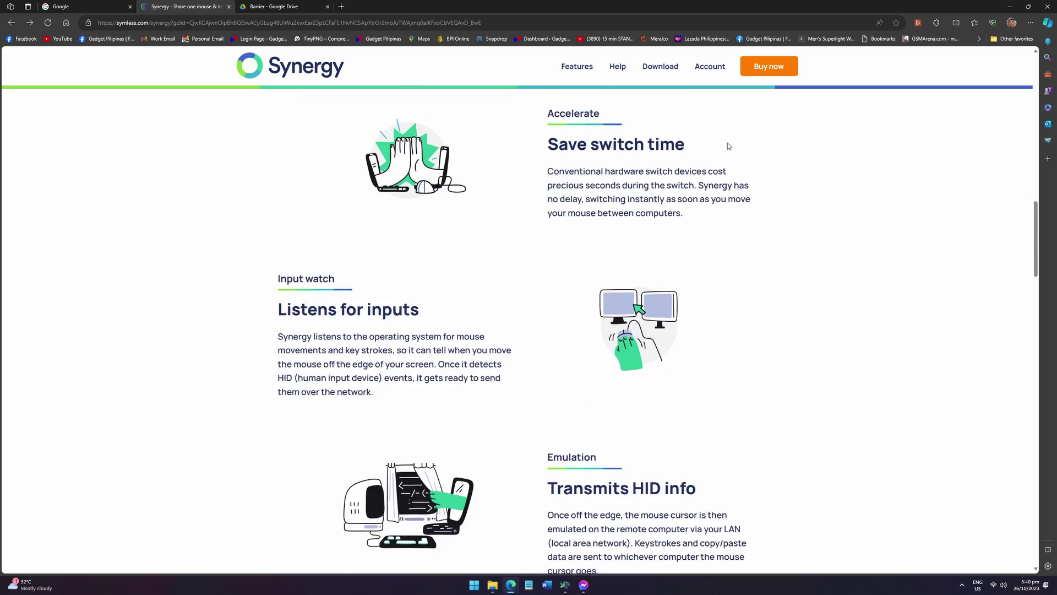
pyautogui.scroll(-10, 728, 146)
pyautogui.scroll(14, 725, 150)
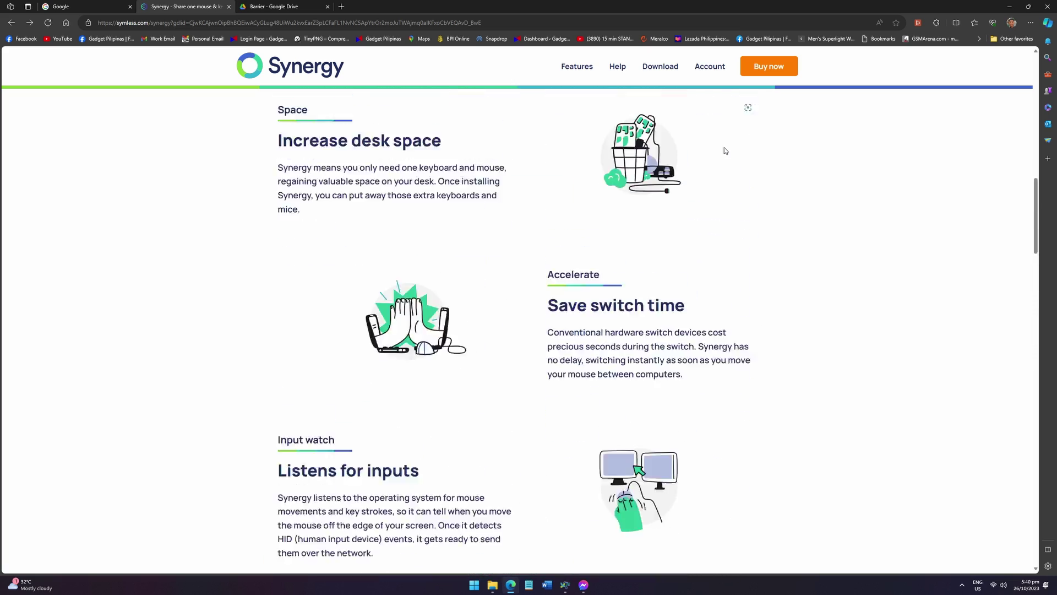
pyautogui.click(768, 66)
pyautogui.scroll(-3, 804, 308)
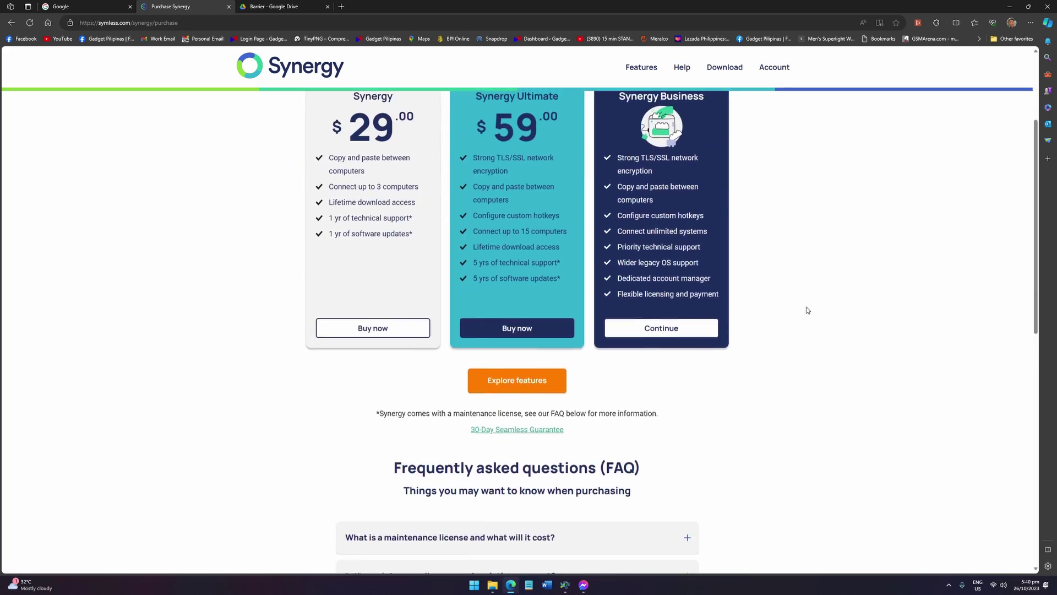